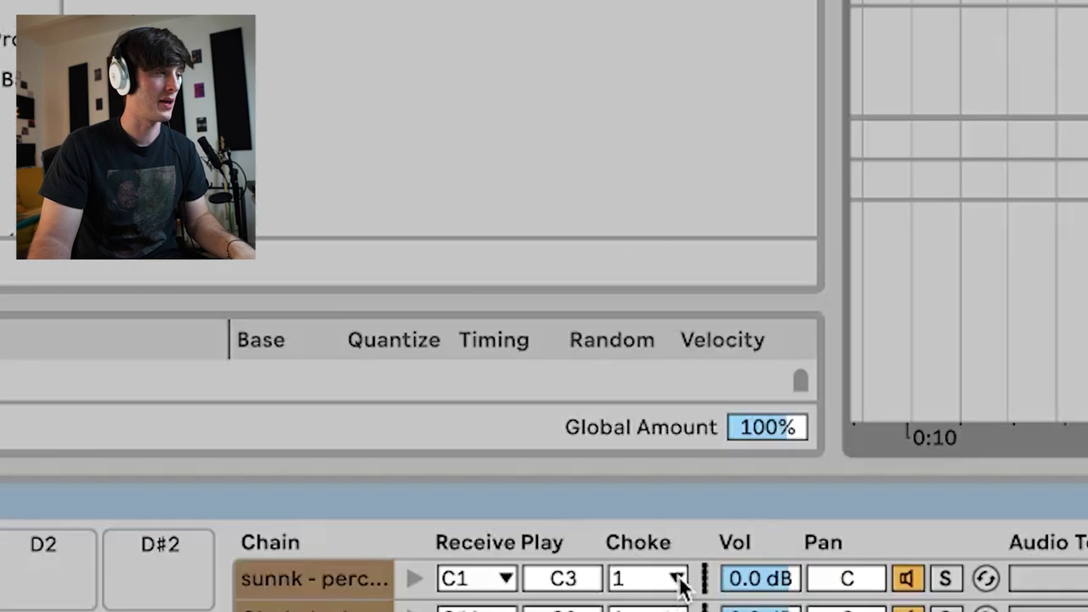
- Enlarge the drum clip's note editor to inspect the hits, then select bars 1–5 on track 3
left_click(676, 580)
left_click(678, 580)
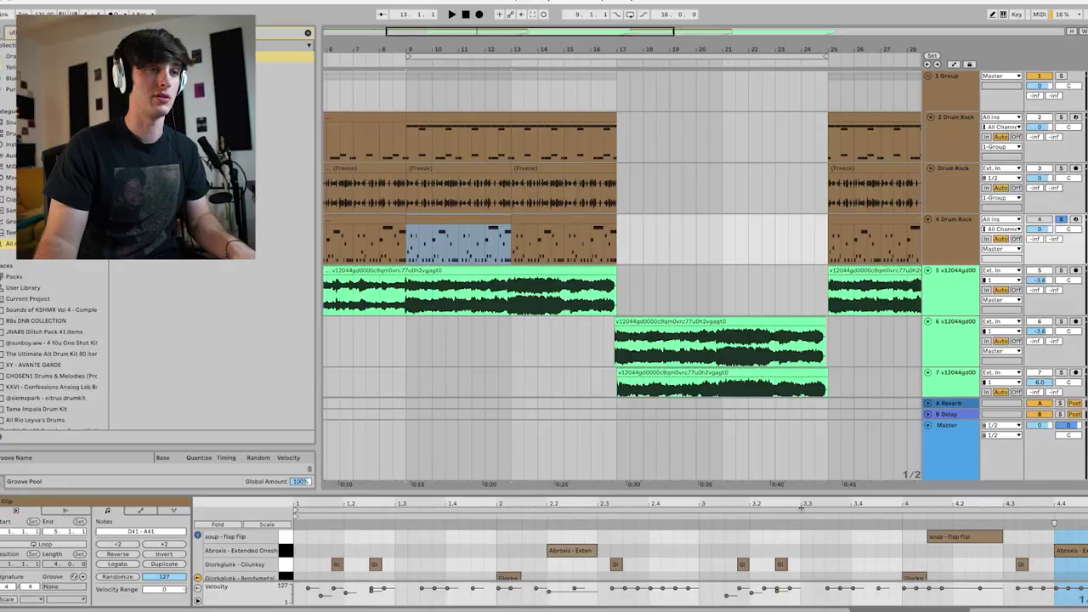
left_click_drag(803, 491, 803, 255)
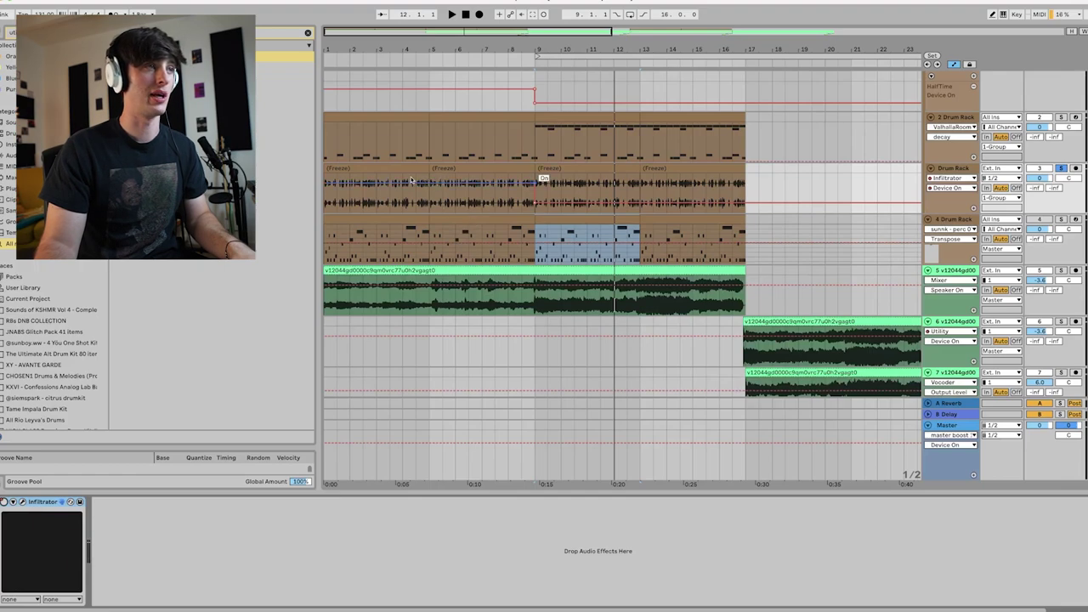
left_click_drag(412, 180, 324, 182)
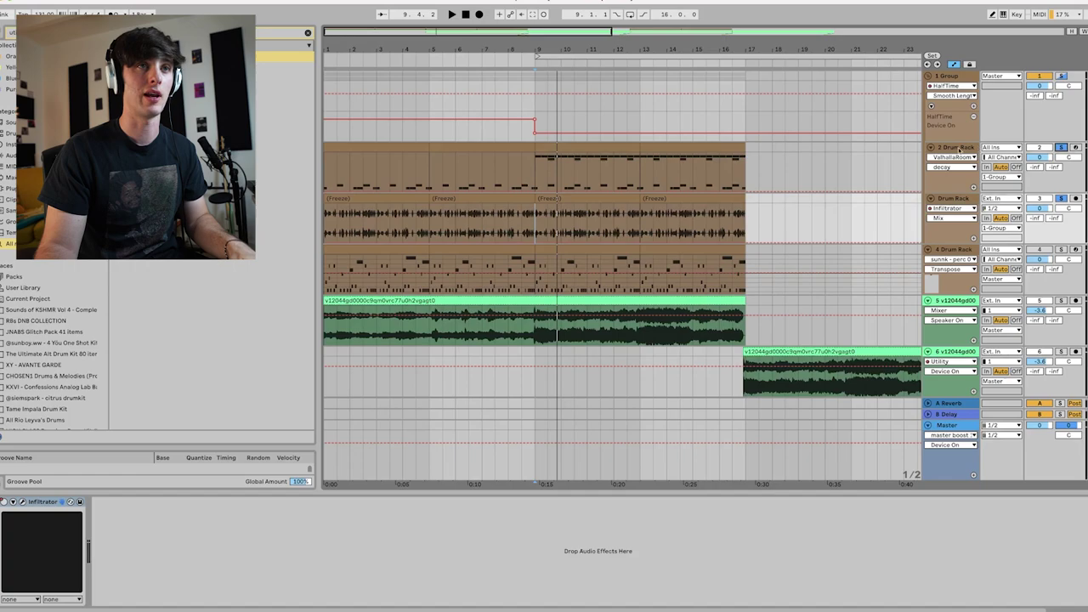
left_click(958, 150)
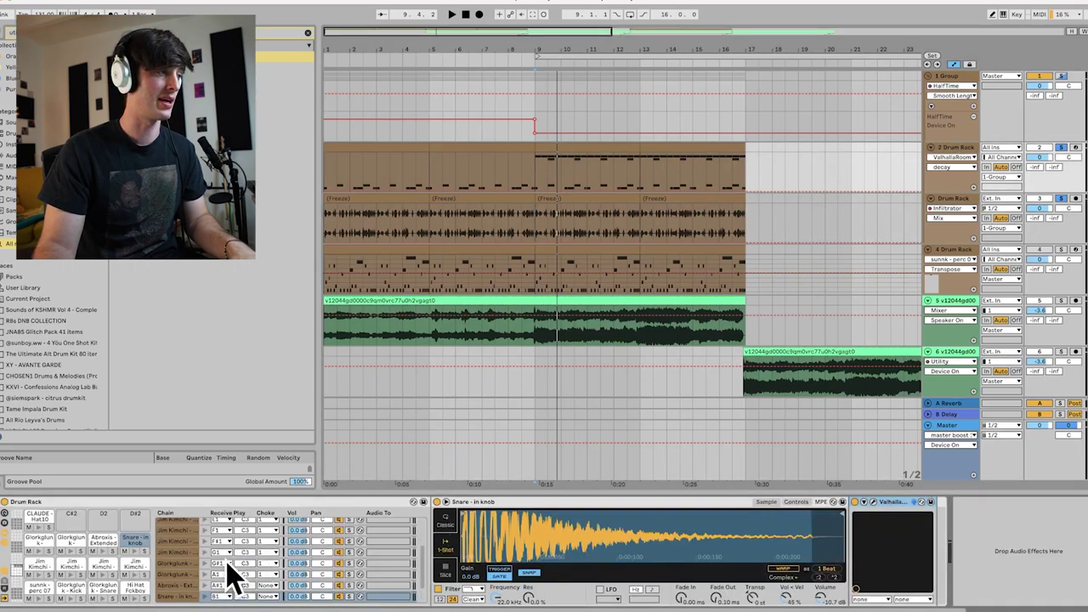
- Open the 2 Drum Rack clip at bars 9–13, unsolo the track and enlarge its note editor
double_click(604, 149)
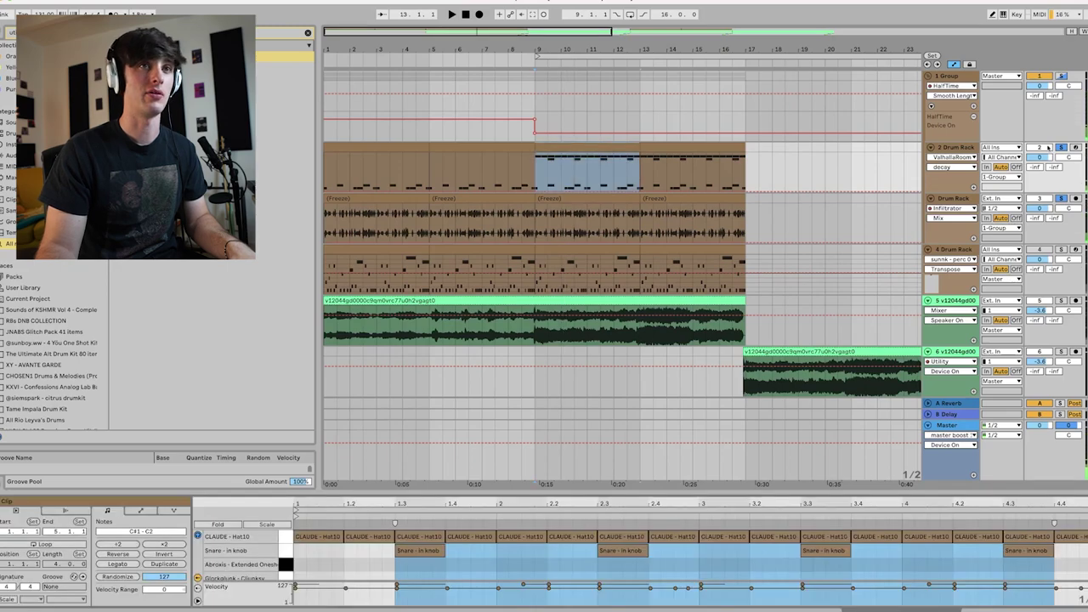
left_click(1059, 148)
left_click_drag(600, 497, 601, 309)
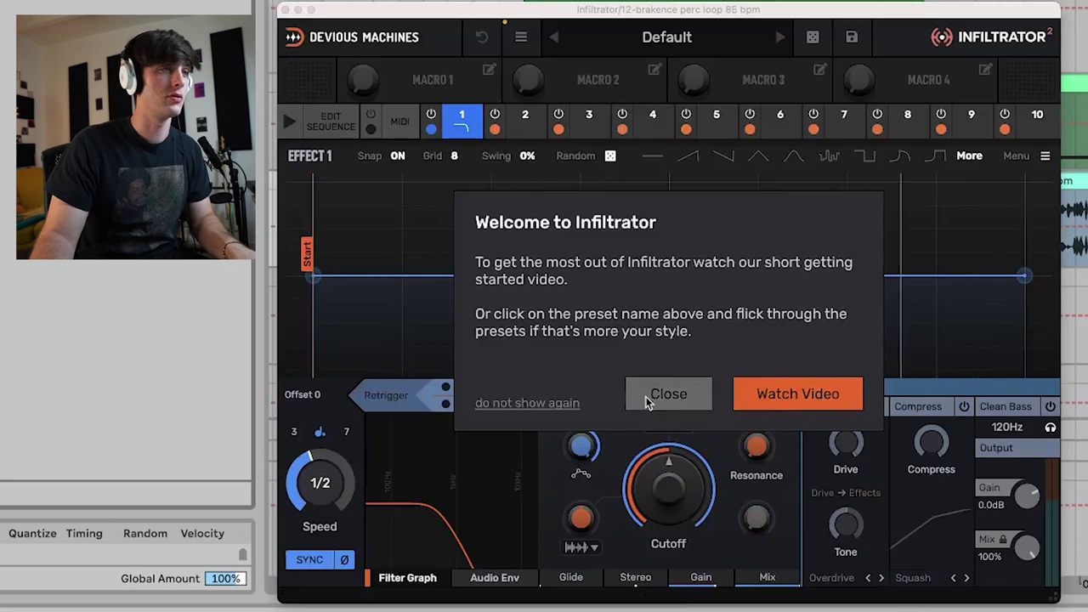
- Browse Infiltrator's Beat Mashing > Glitch - Extreme presets on the brakence perc loop track
left_click(645, 396)
left_click(682, 45)
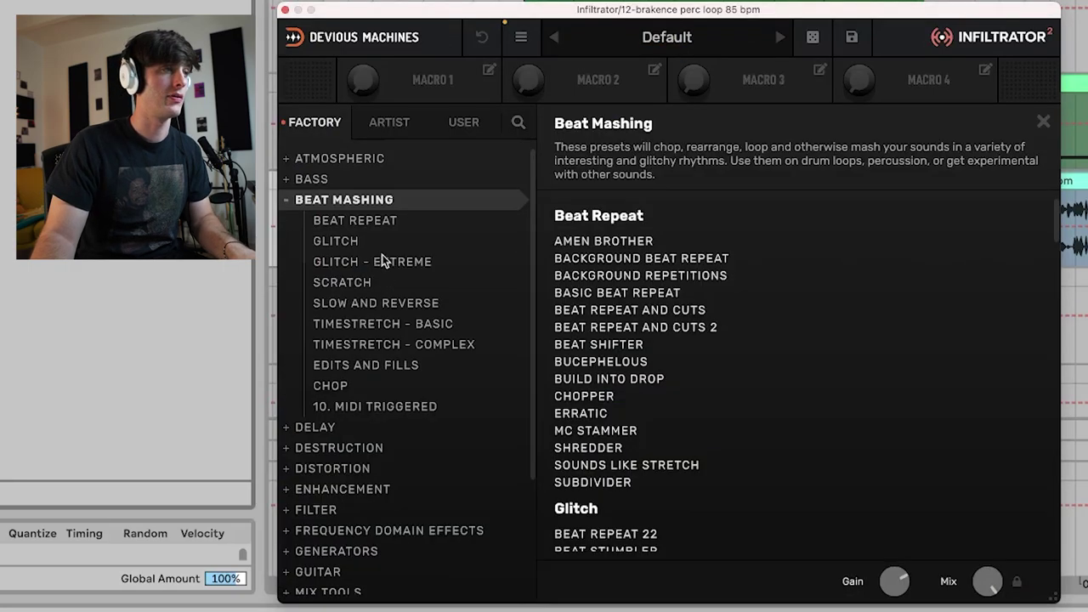
left_click(395, 263)
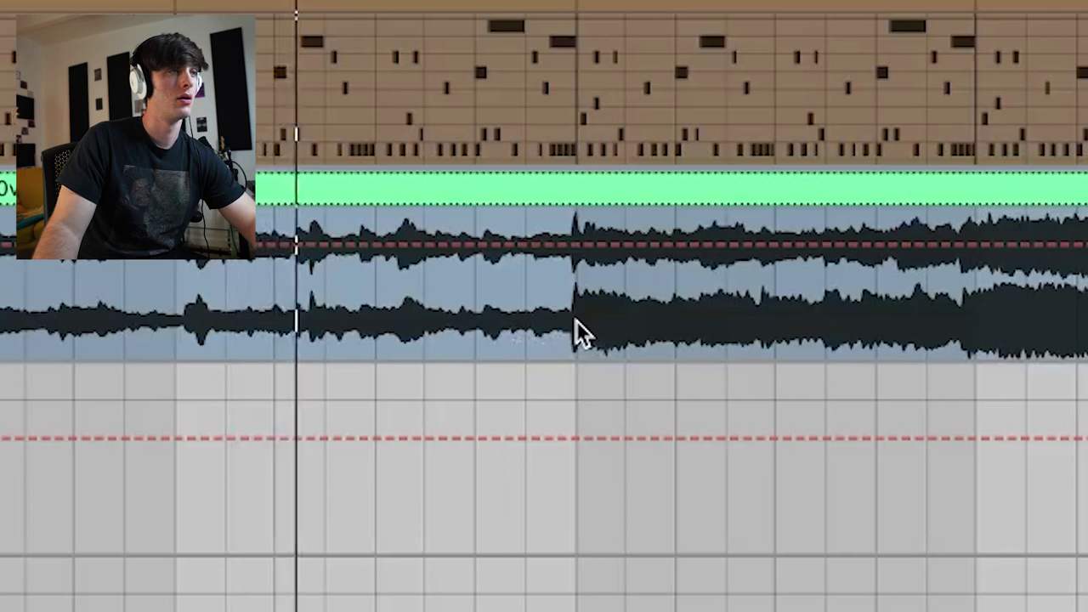
left_click(678, 328)
- Play from the vocal transient, then open the Master Infiltrator's Beat Repeat preset browser
key("space")
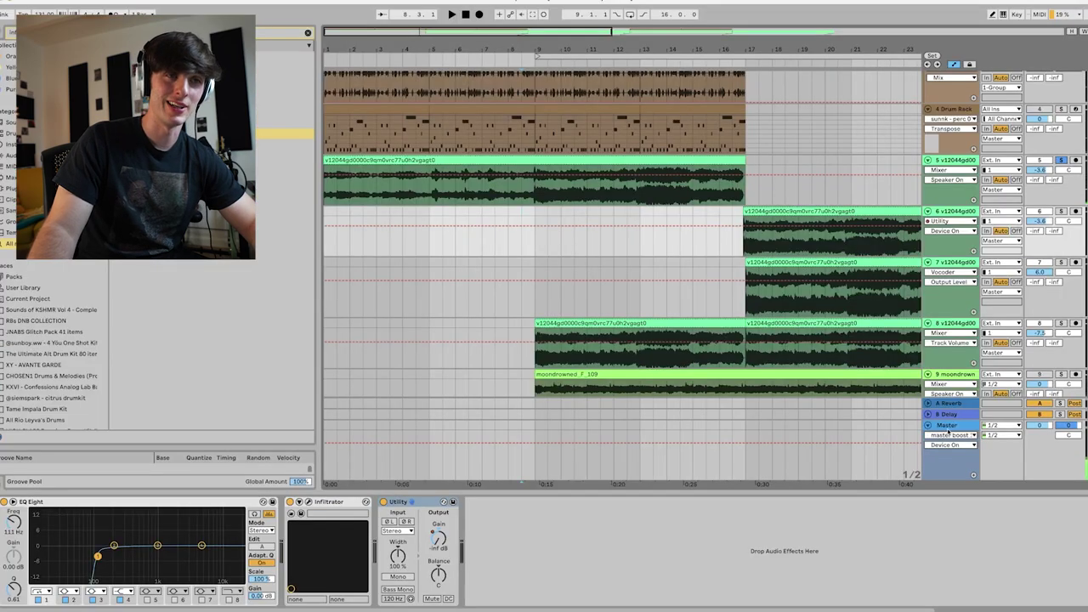
left_click(948, 425)
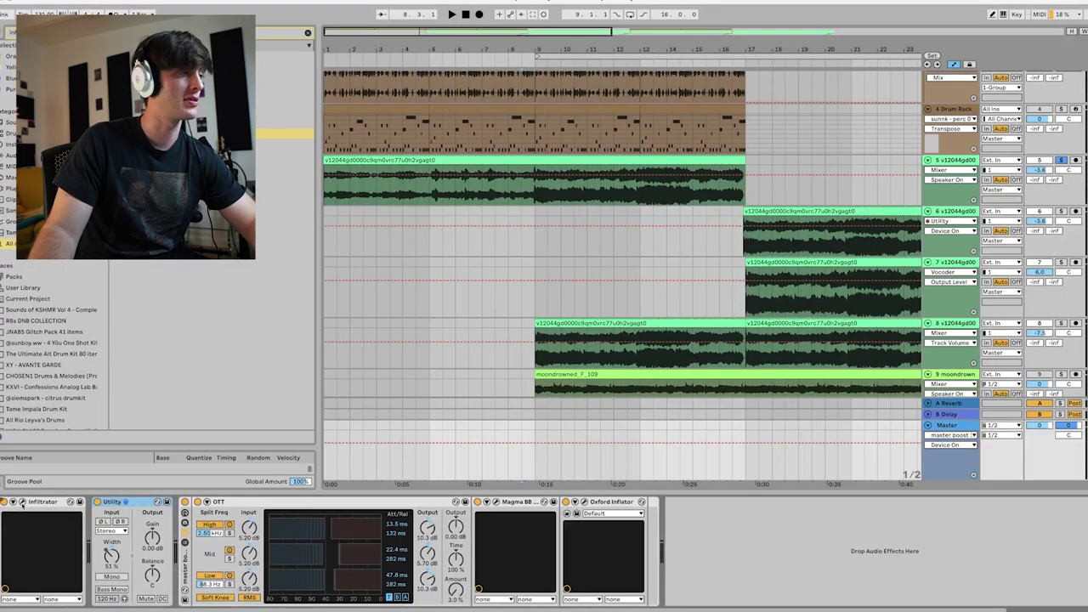
left_click(23, 502)
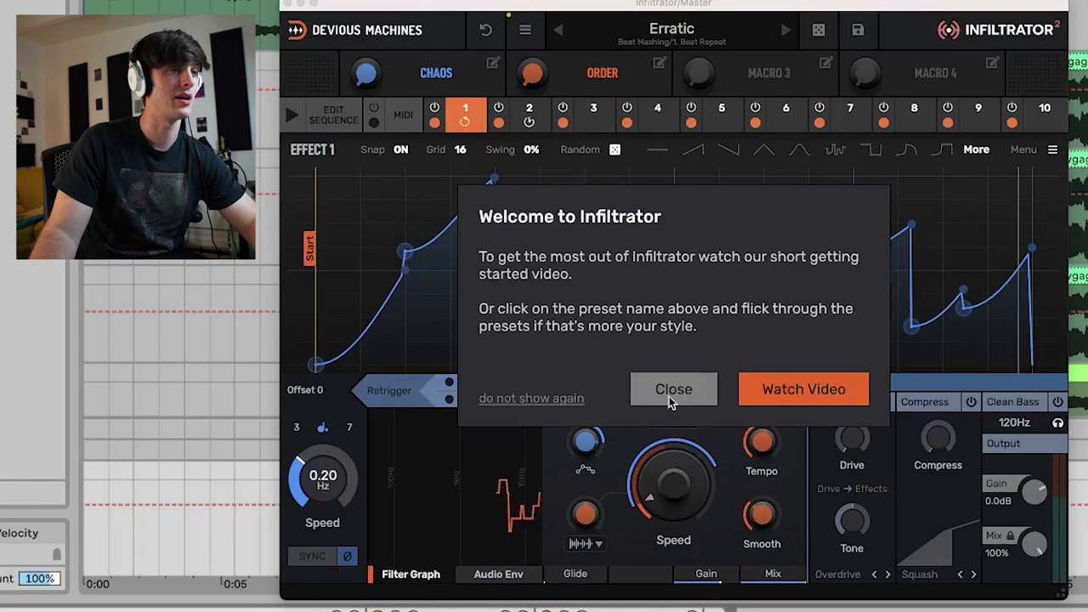
left_click(669, 396)
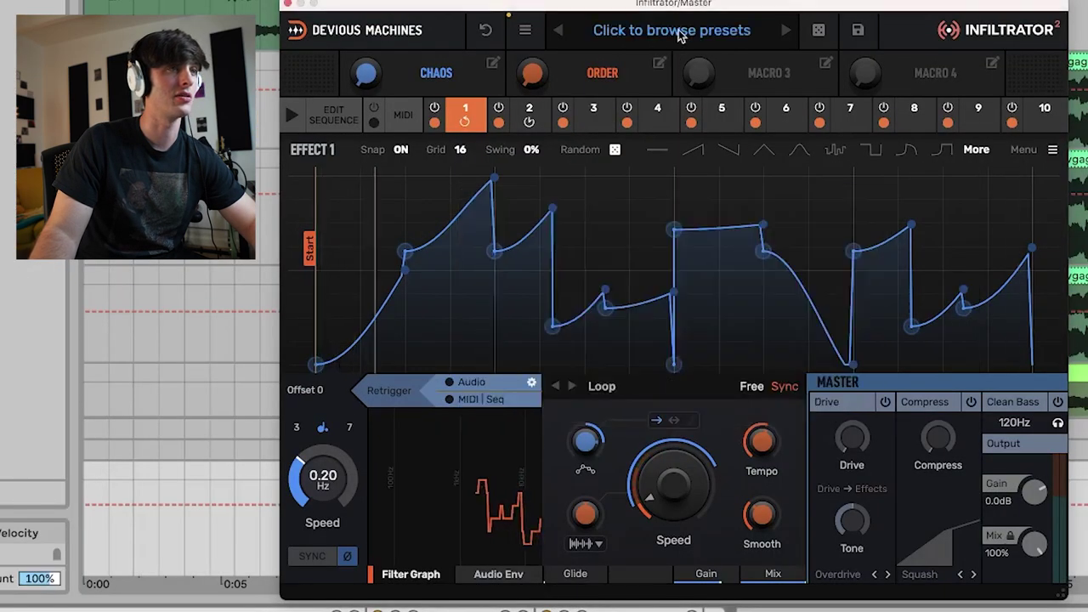
left_click(678, 30)
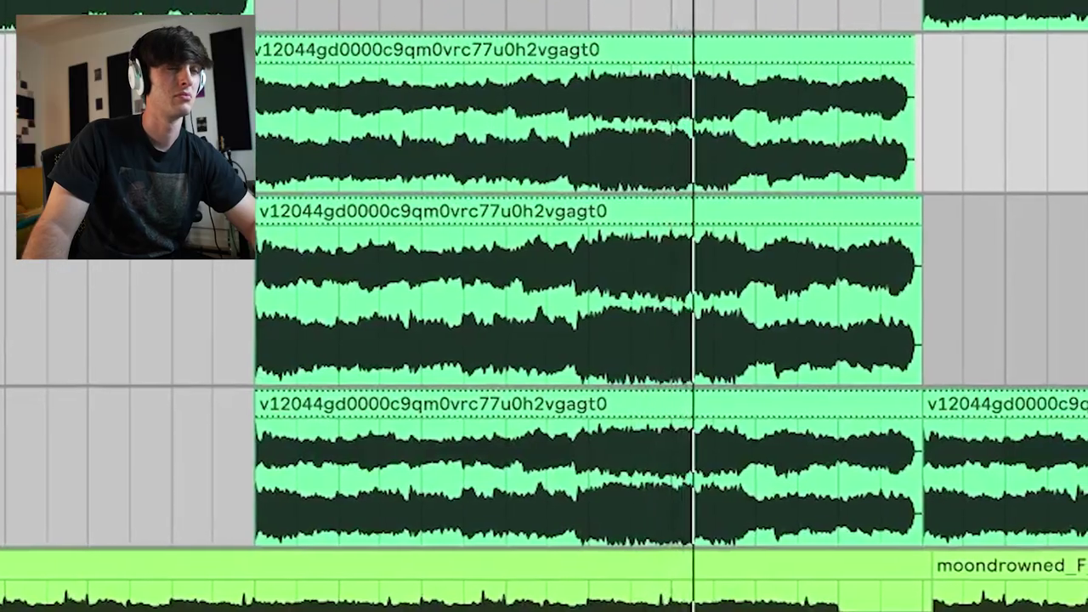
scroll(569, 531, "down", 5)
- Load the Broken Siren preset into track 6's Infiltrator
scroll(569, 531, "down", 3)
scroll(544, 523, "right", 10)
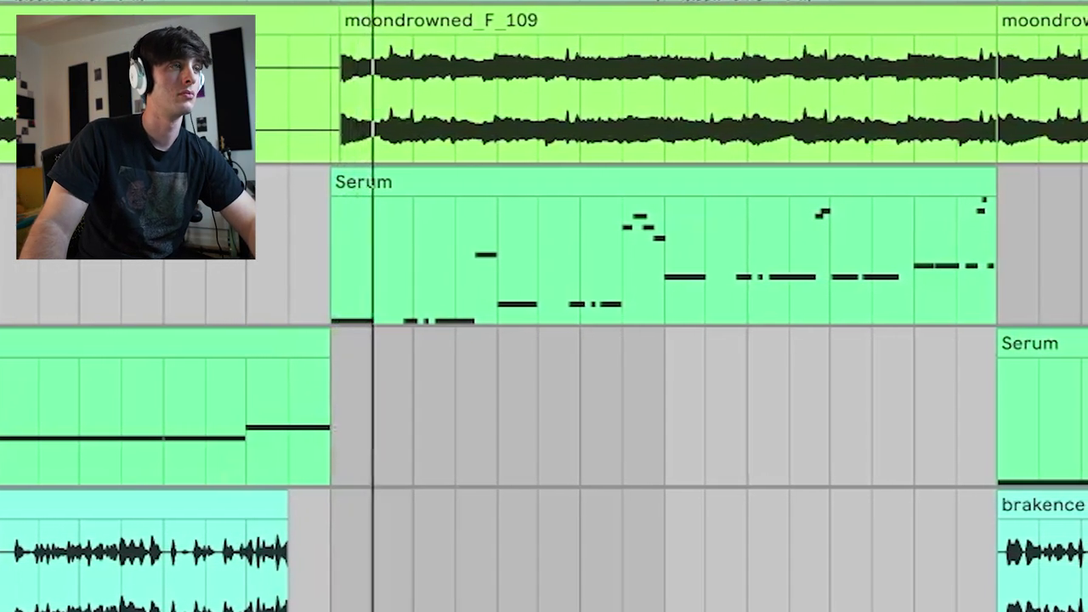
scroll(374, 514, "up", 5)
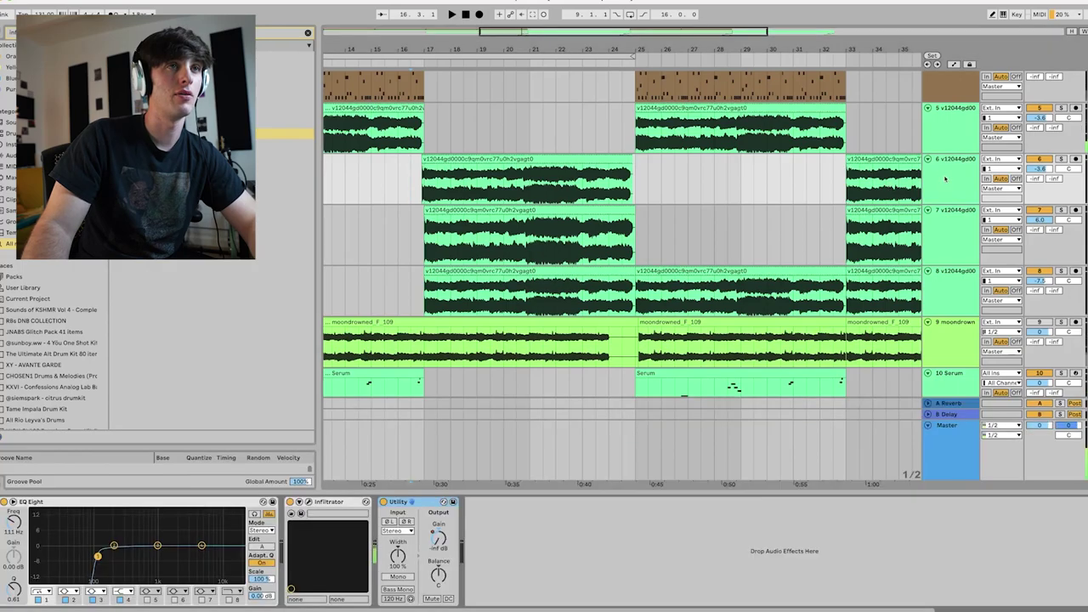
key("super+alt+p")
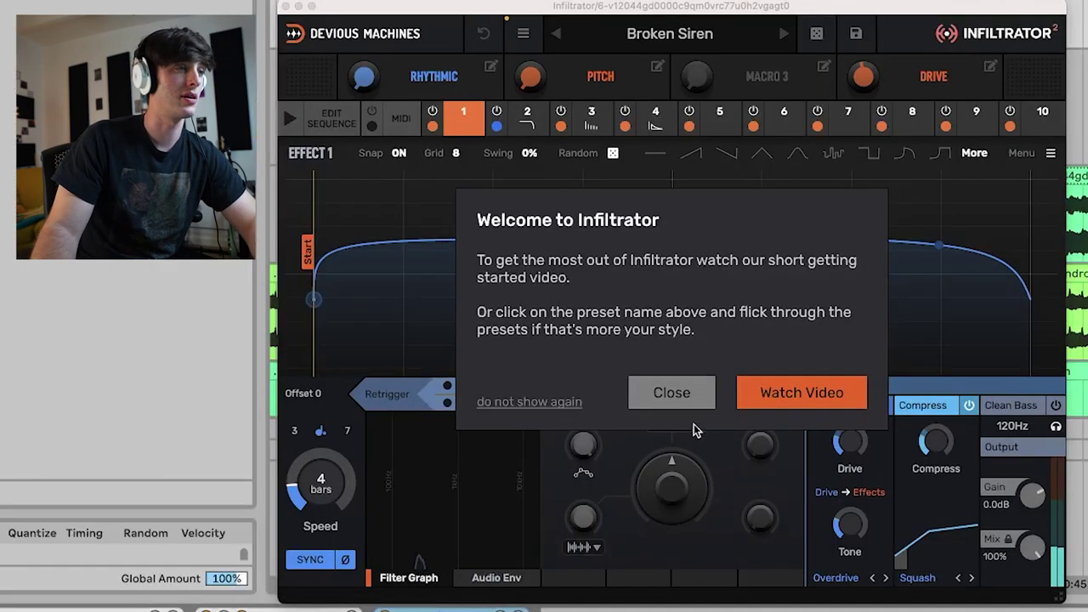
left_click(686, 402)
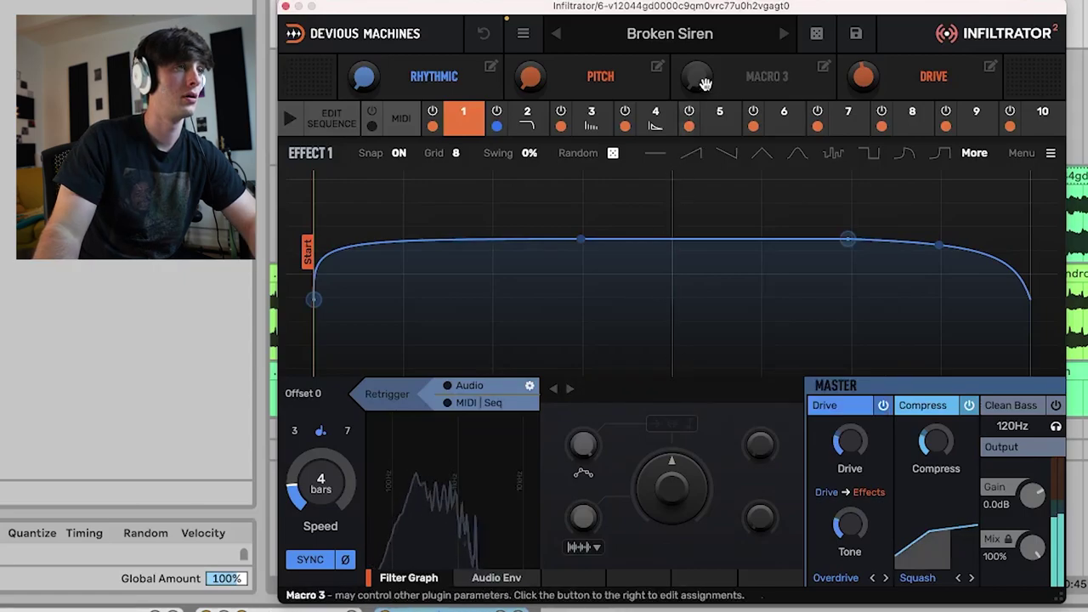
left_click(702, 39)
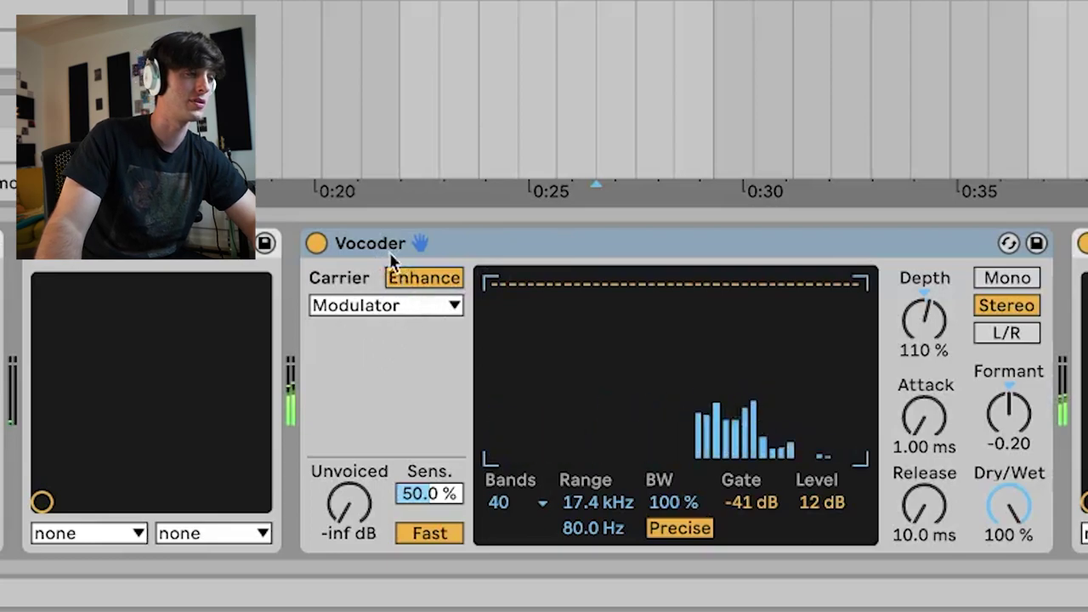
- Keep the Vocoder's carrier on Modulator and review its 40-band setting
left_click(396, 303)
left_click(398, 382)
left_click(517, 501)
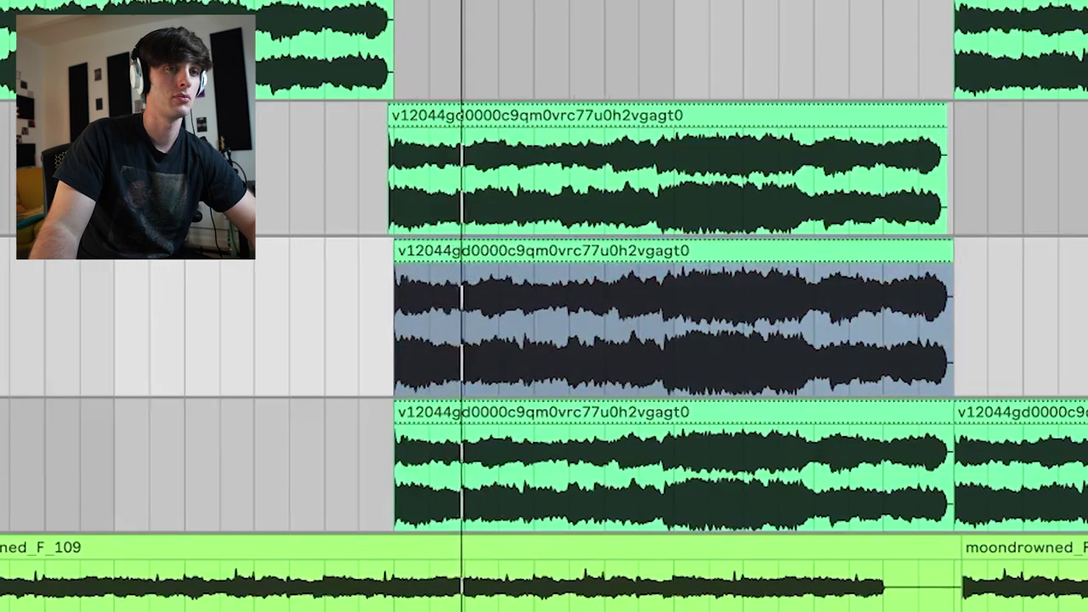
- Add a rising automation ramp at the middle vocal clip's end and play it back
key("a")
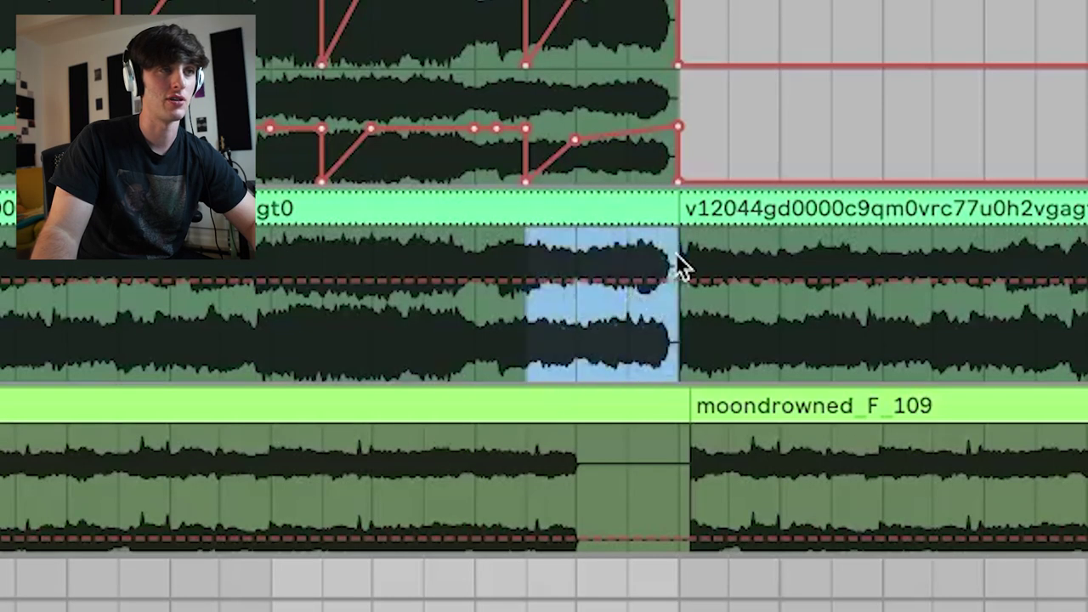
key("ctrl+v")
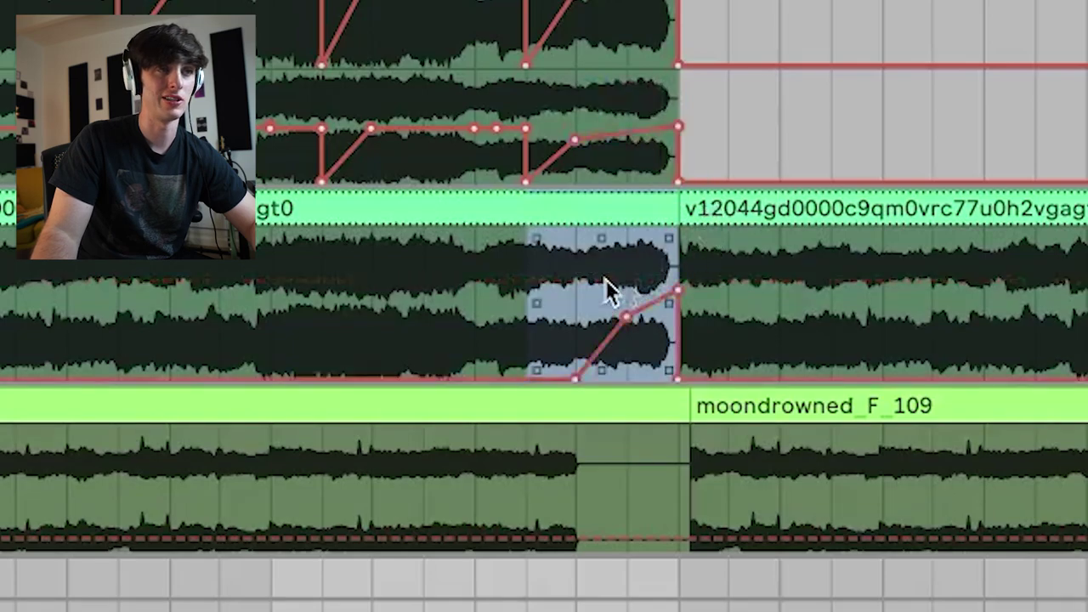
left_click(581, 267)
key("space")
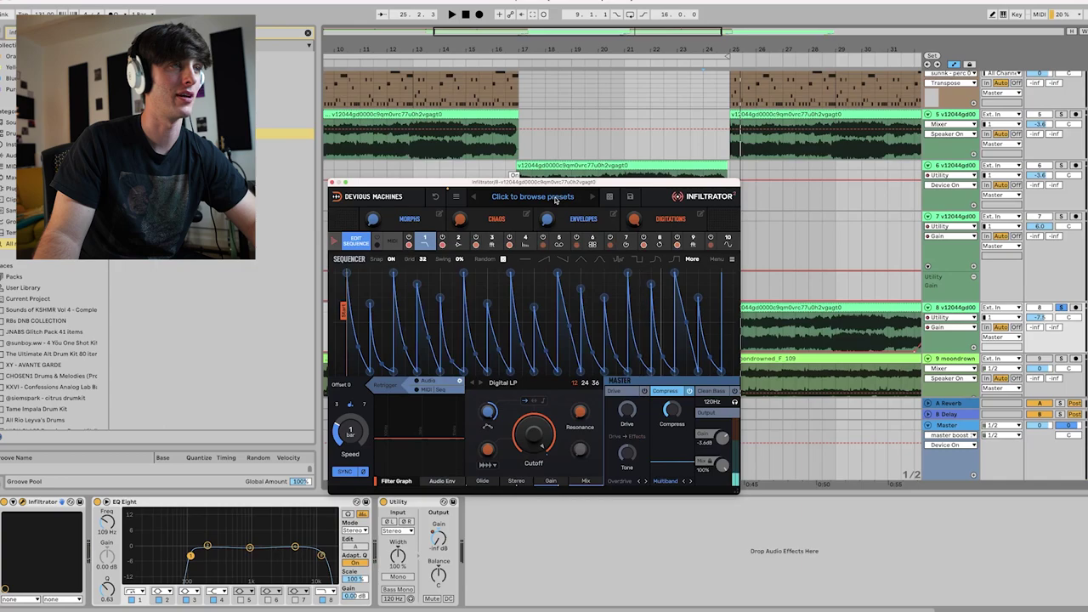
- Choose Infiltrator's Visitations preset under Frequency Domain Effects > Sequenced and close the window
left_click(555, 198)
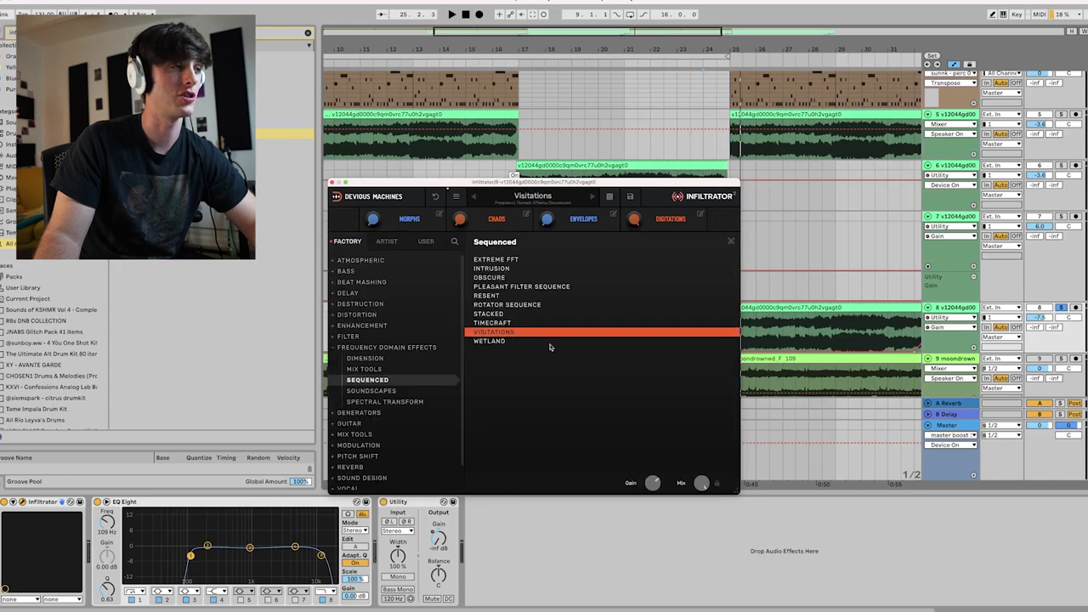
left_click(333, 182)
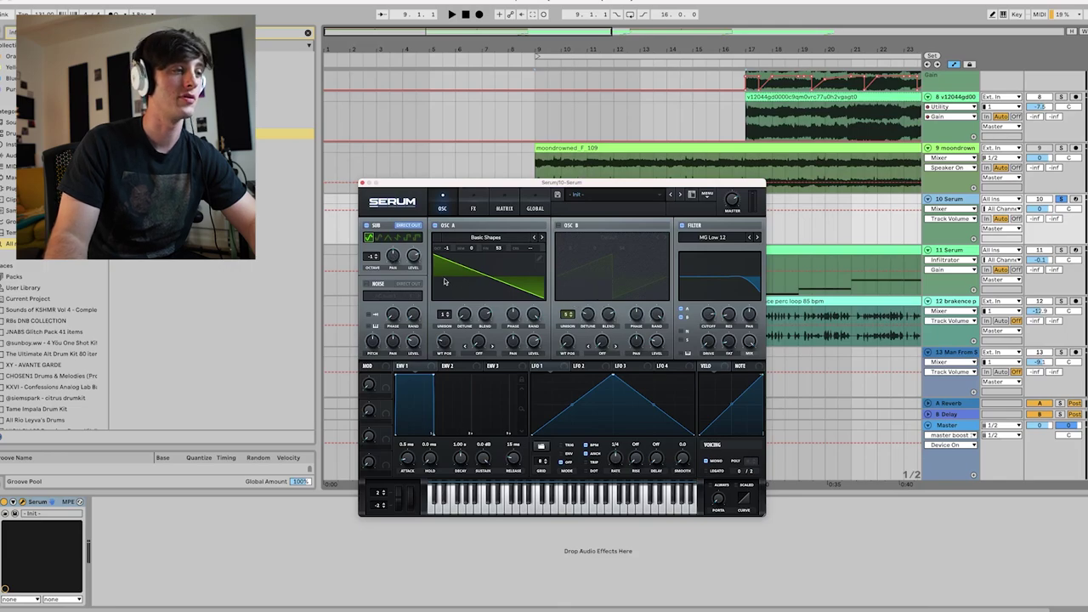
- View Serum's FX section, then the Master track's Utility and OTT devices
left_click(471, 206)
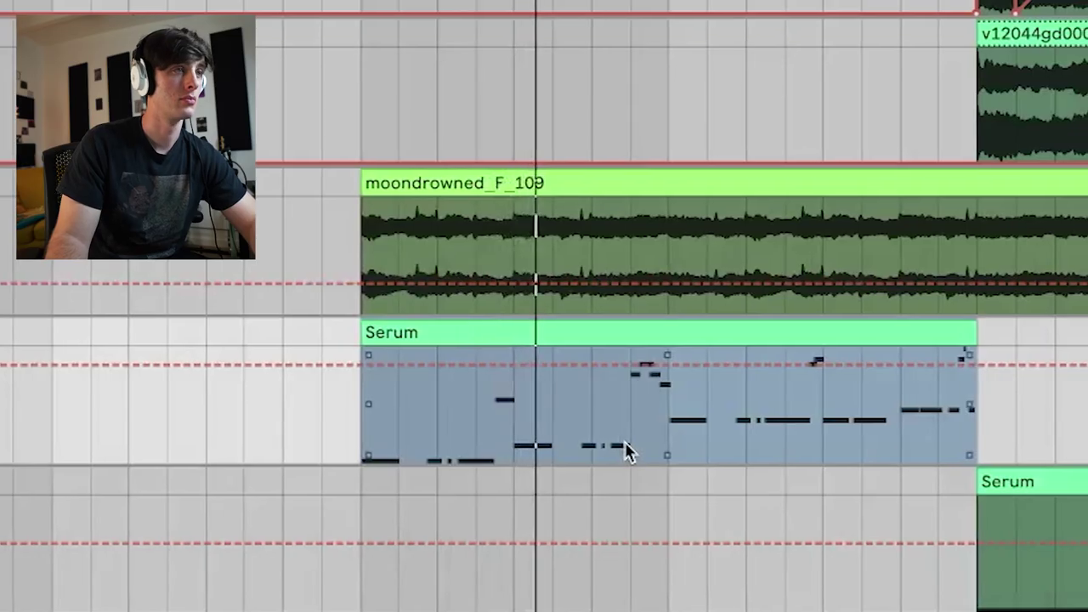
left_click(932, 260)
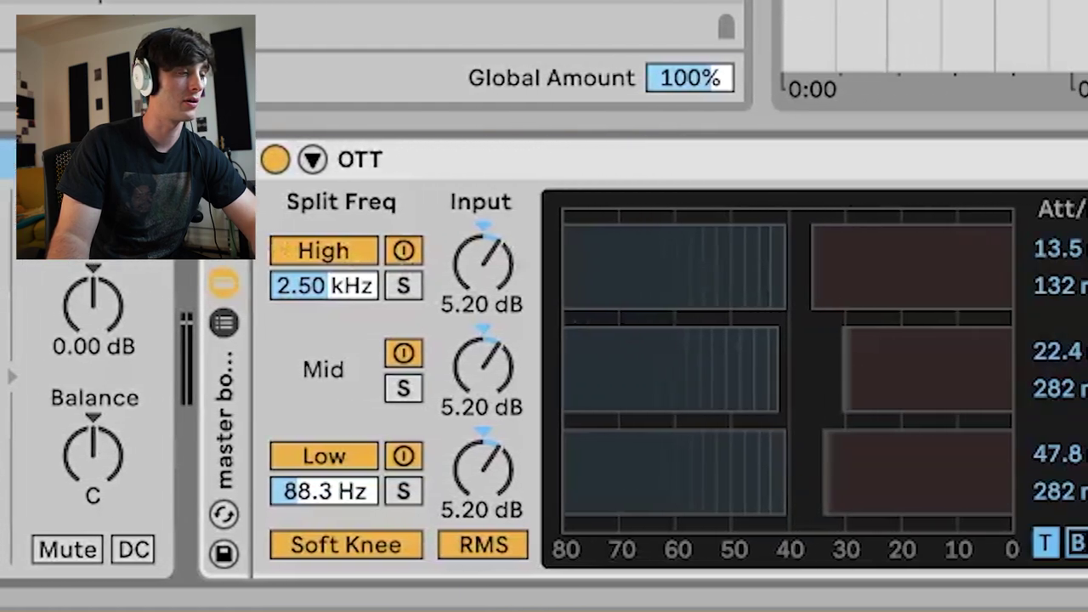